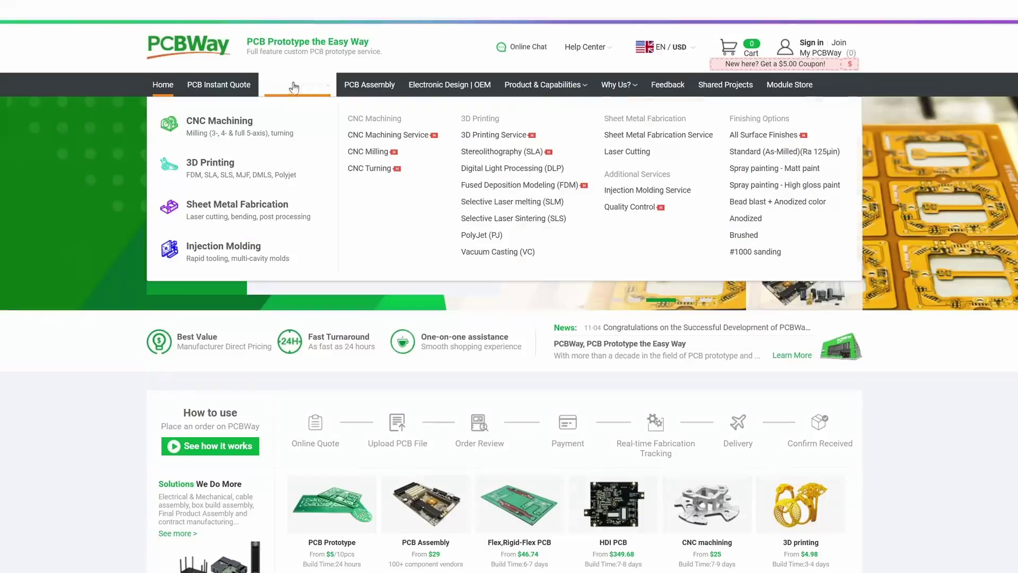
Step: Upload MotorFrameL.stl for a 3D printing quote on PCBWay and choose Nylon as the material
click(233, 168)
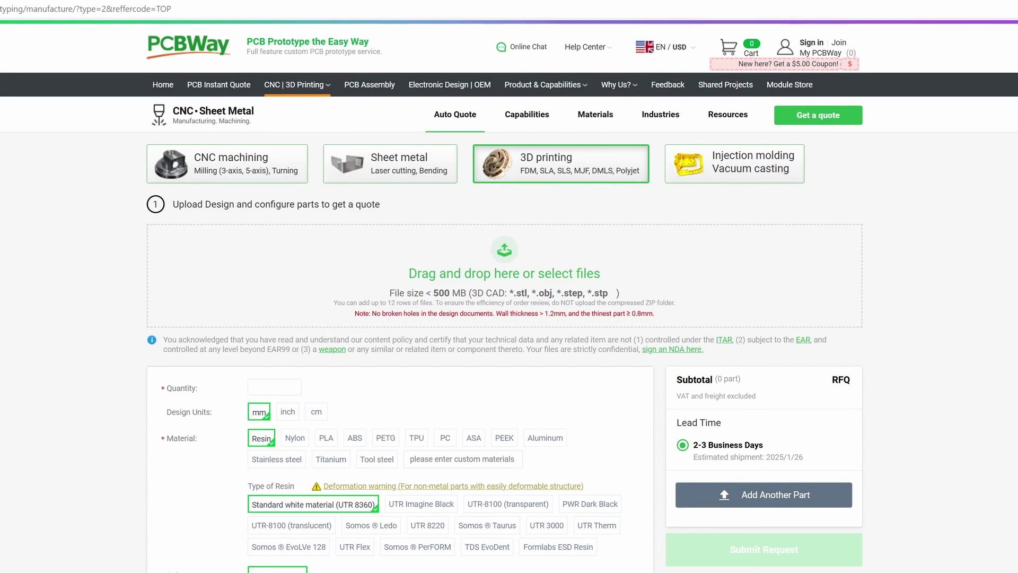
drag(663, 329, 307, 265)
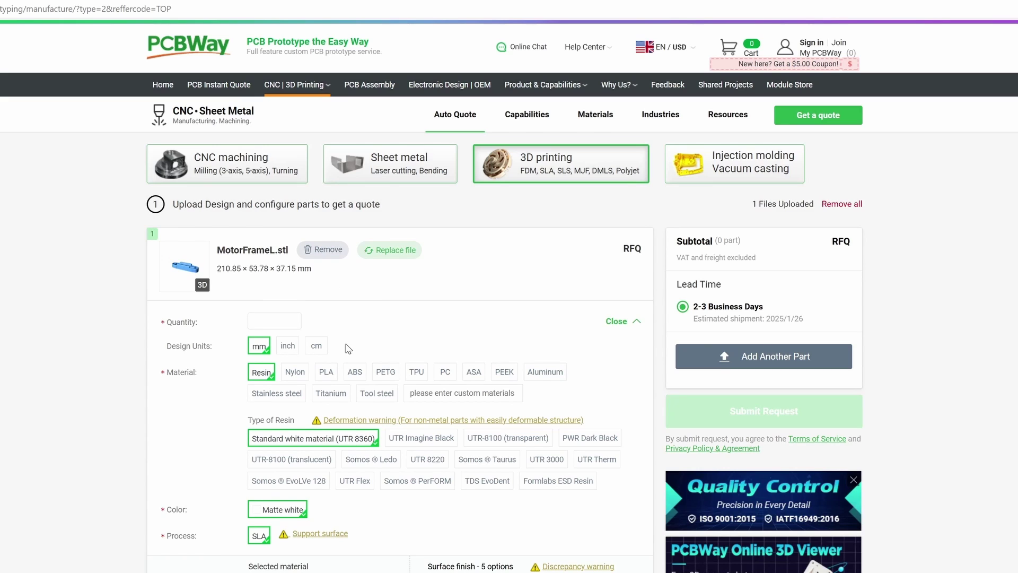
click(295, 373)
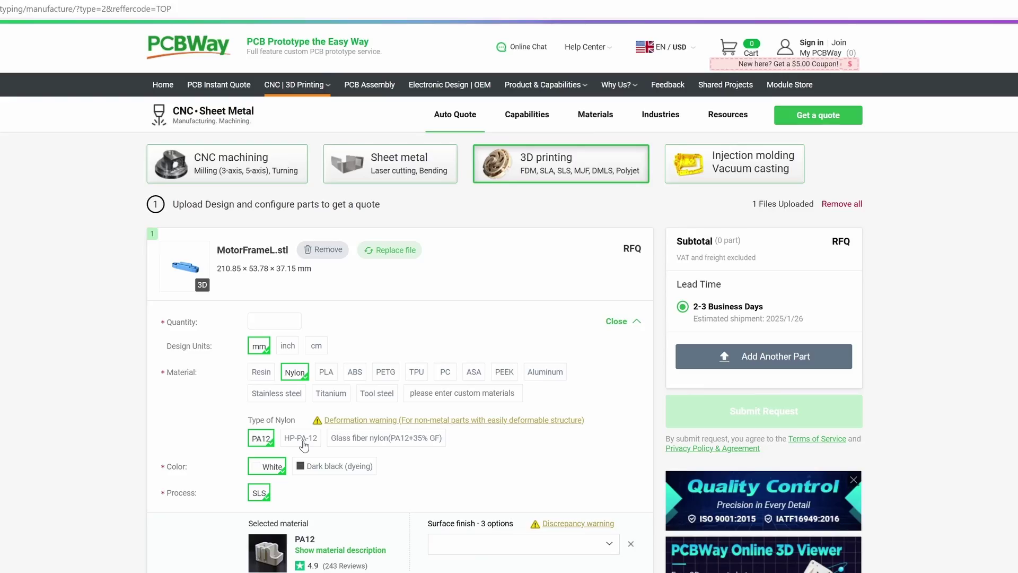
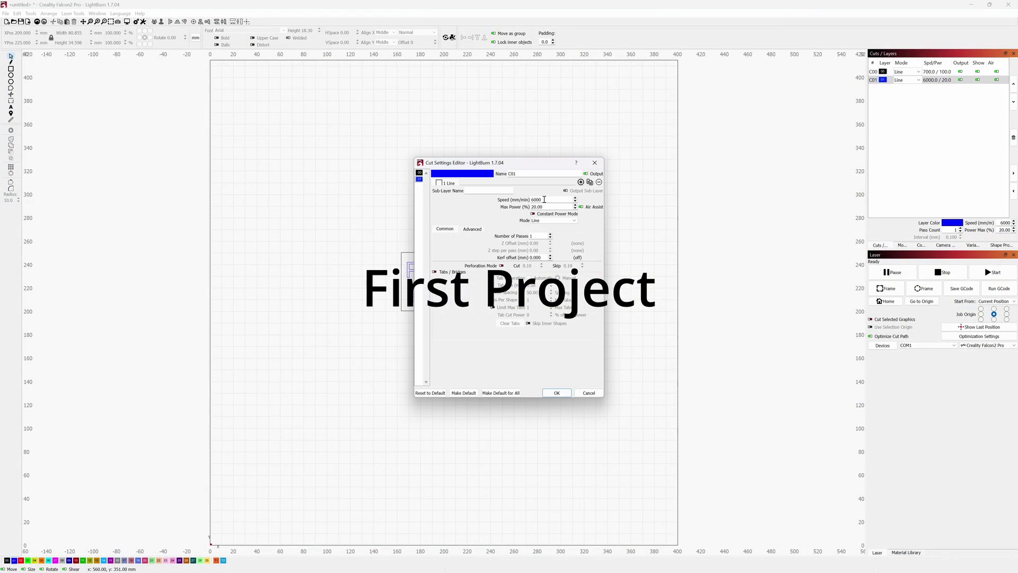
Step: In LightBurn, set the blue C01 layer's speed to 6000 mm/min and its maximum power to 40%
click(544, 200)
text(6)
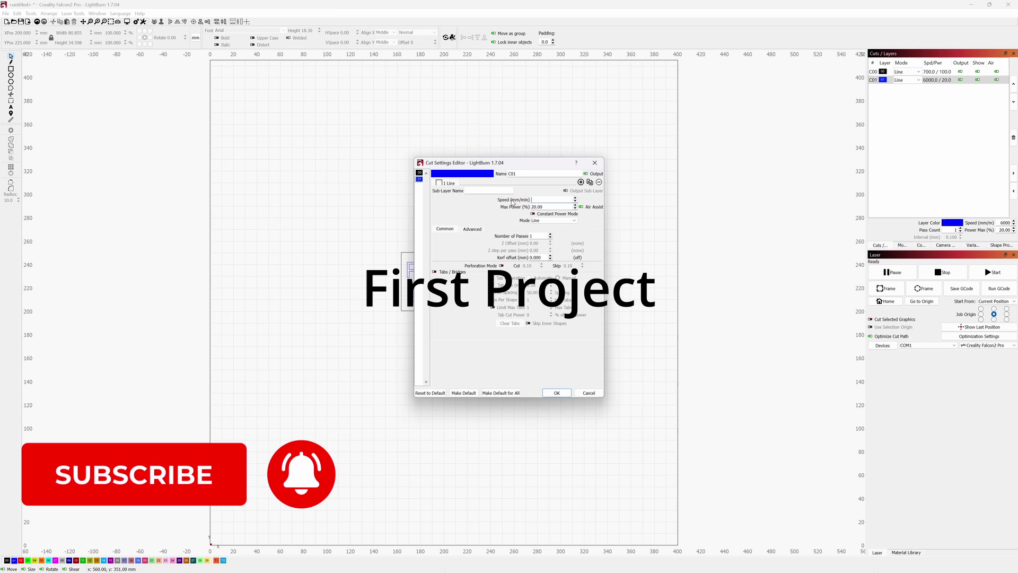
key(BackSpace)
key(BackSpace)
key(Tab)
text(40)
key(Tab)
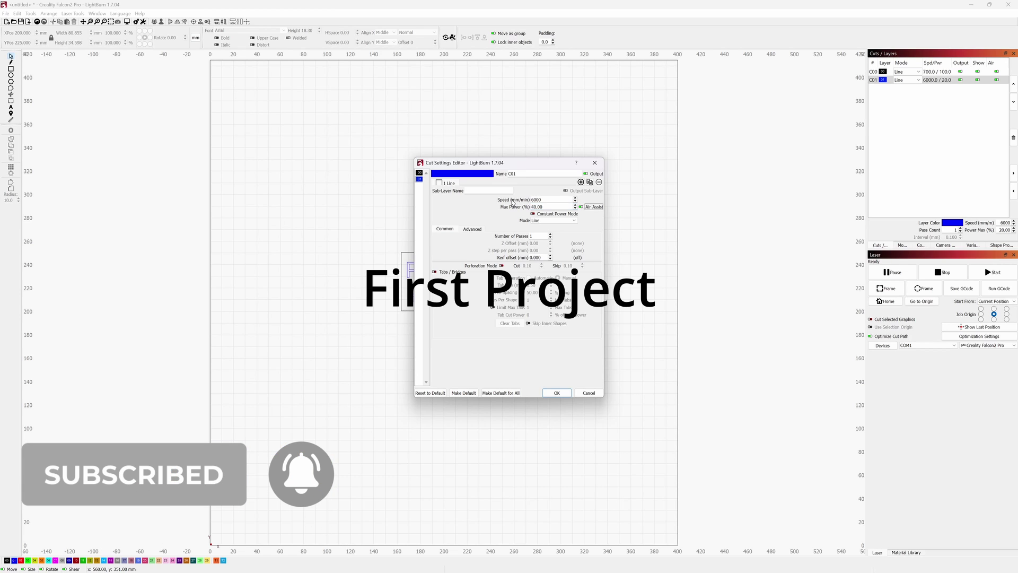
click(557, 393)
Step: Place the blue lettering layer ahead of the black outline layer in Fill mode, and preview the PUSHING PLASTIC tag
drag(929, 74, 937, 112)
click(904, 72)
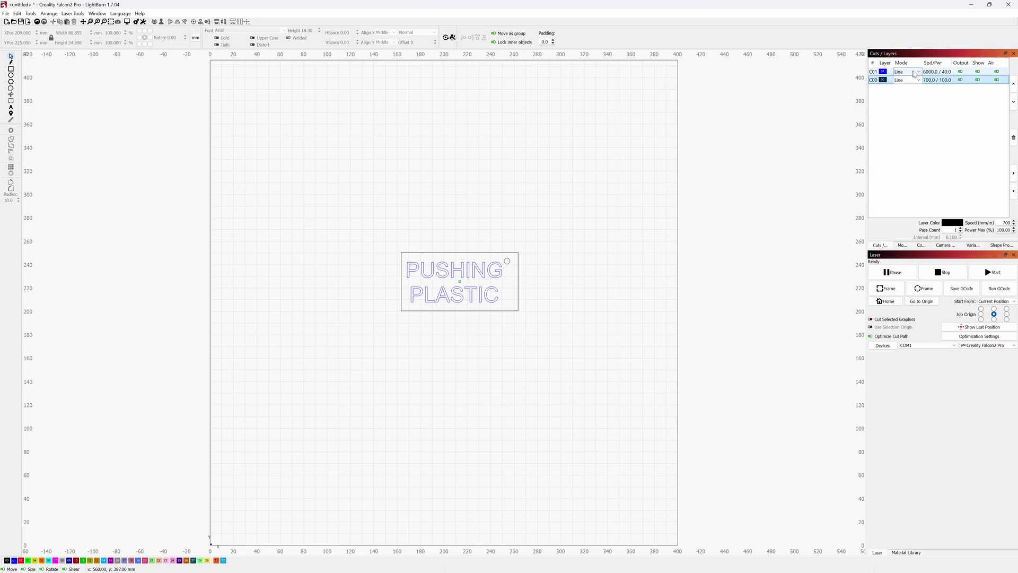
click(906, 72)
click(909, 89)
click(126, 21)
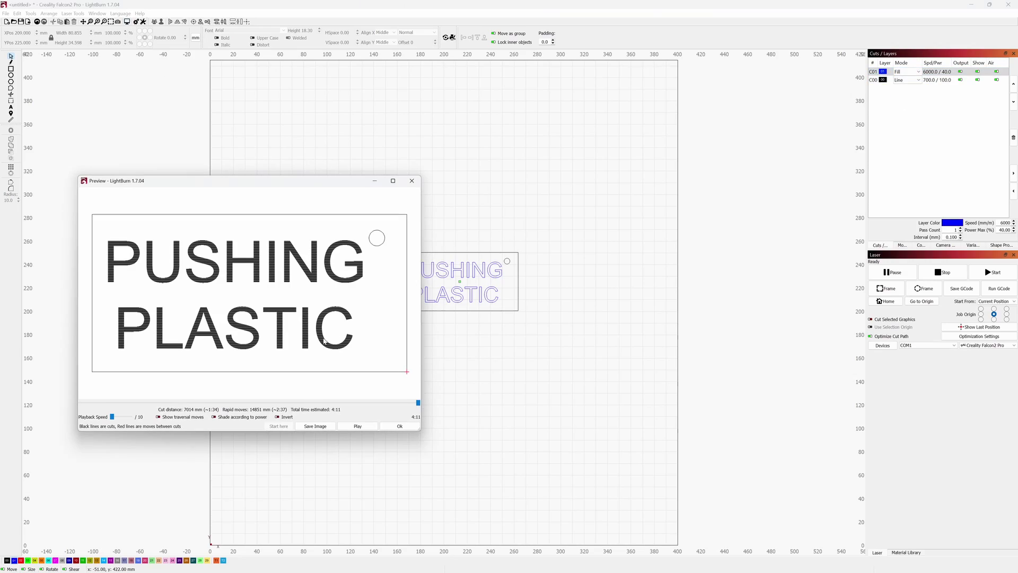
key(Escape)
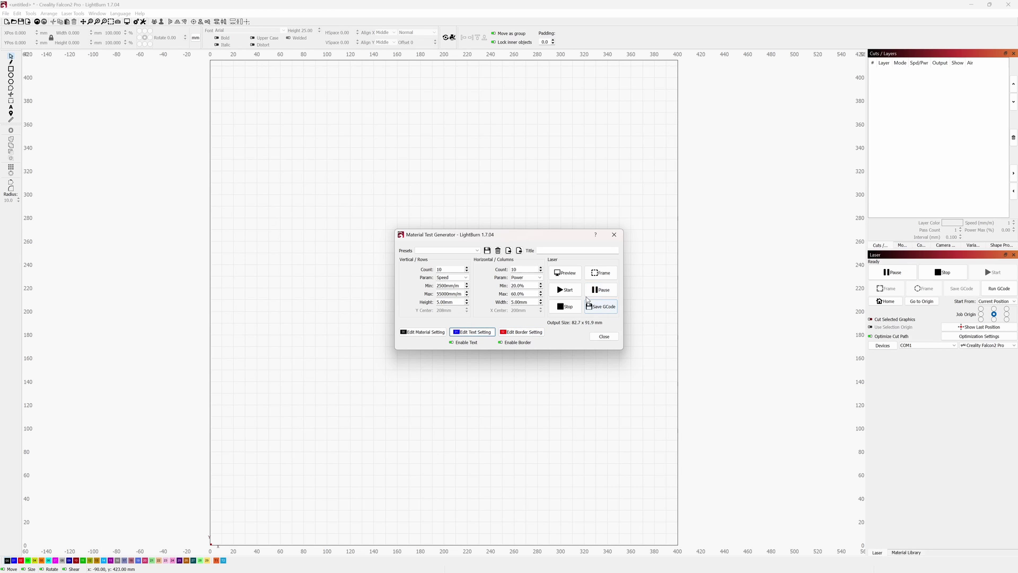
Step: Preview the speed-versus-power grid from the Material Test Generator
click(564, 272)
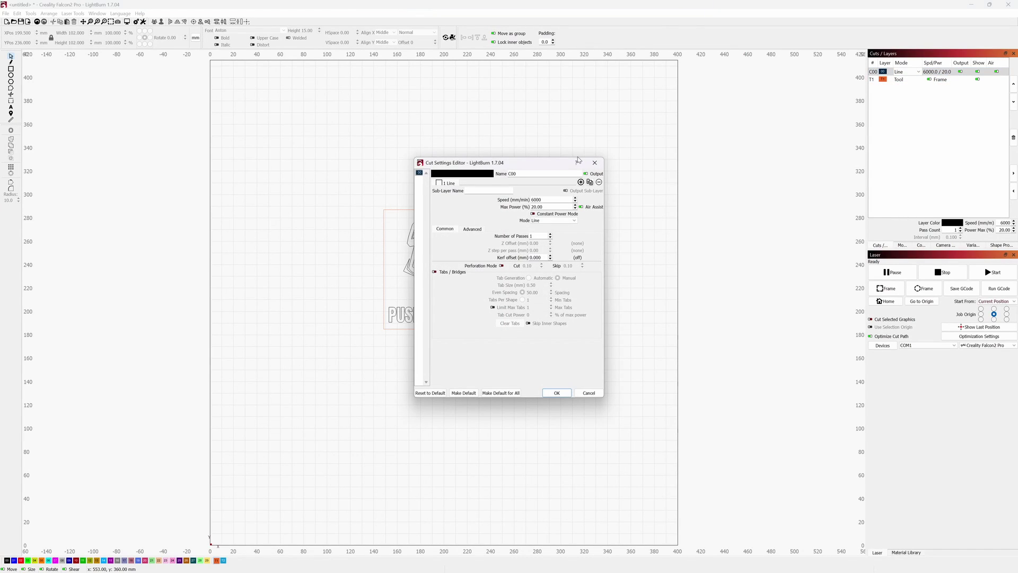
Step: Enter a new cutting speed for the black C00 line layer
drag(546, 200, 495, 200)
text(26)
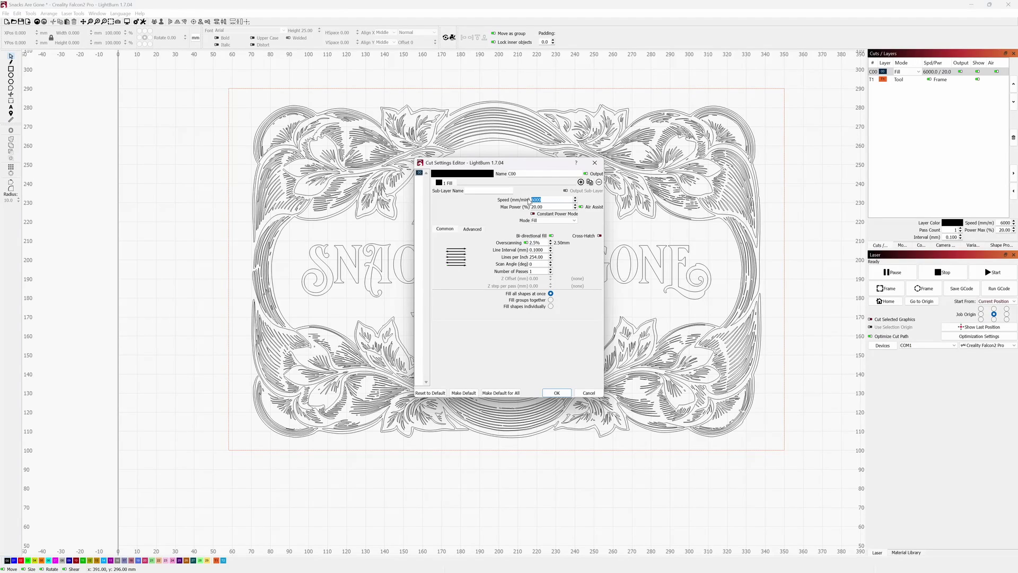
Step: Set the Snacks Are Gone sign's fill layer to 4000 mm/min and 50% maximum power, and preview the engraving
text(0)
click(557, 393)
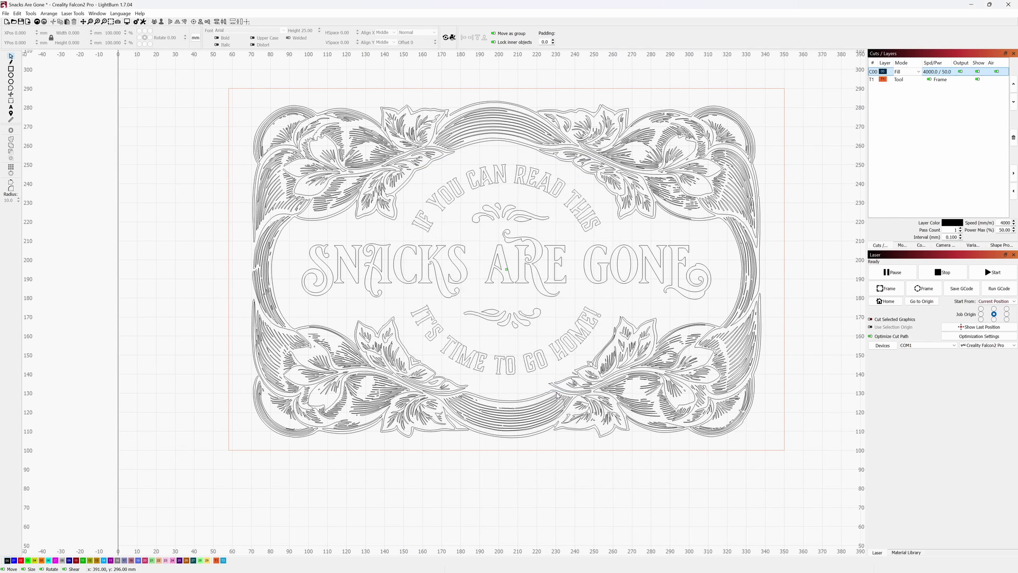
click(128, 22)
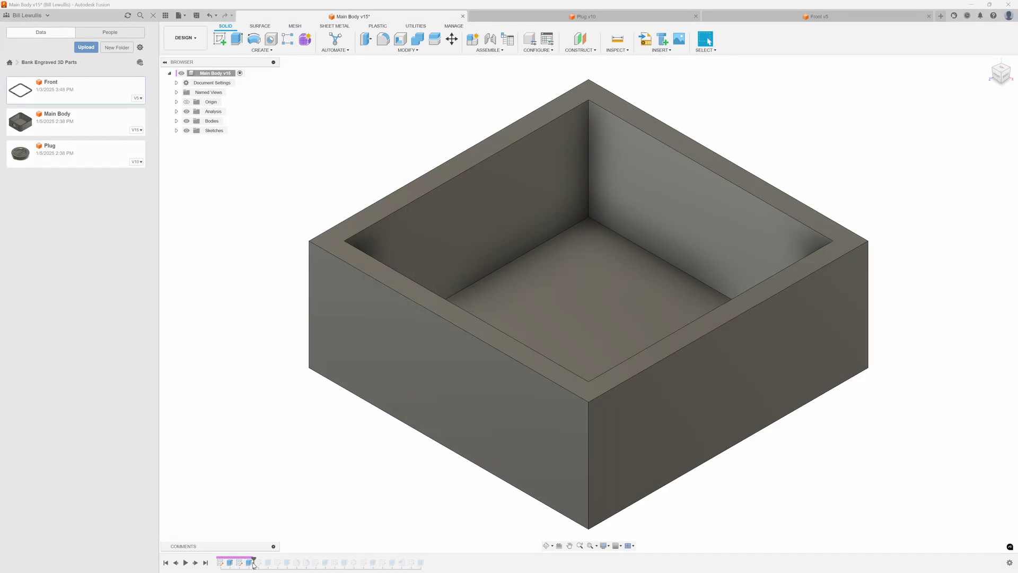
Step: In Fusion, advance the Main Body's timeline through the round hole, slot, corner rounding and rim recess, examining the box from several sides
drag(253, 563, 287, 562)
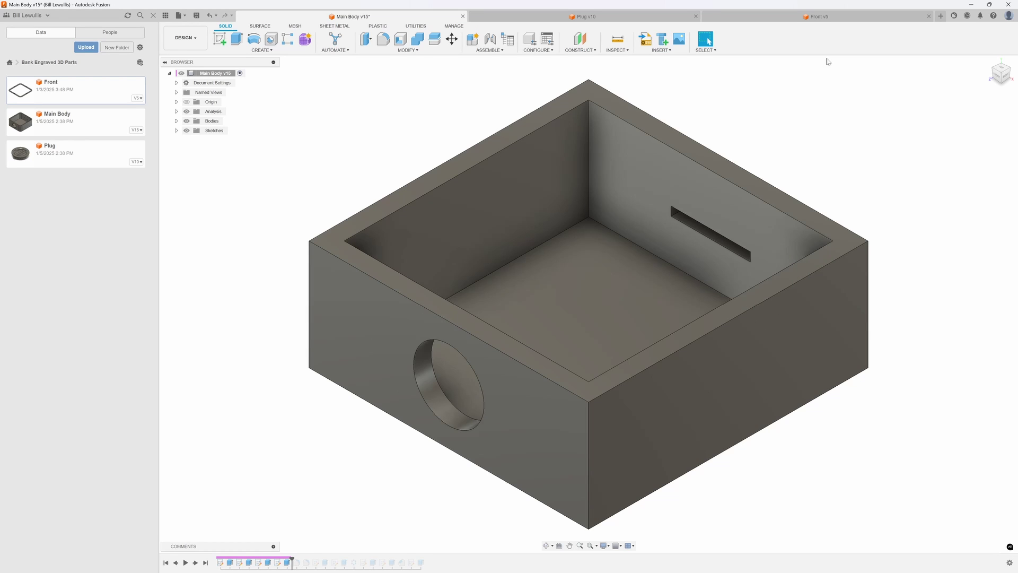
click(1012, 70)
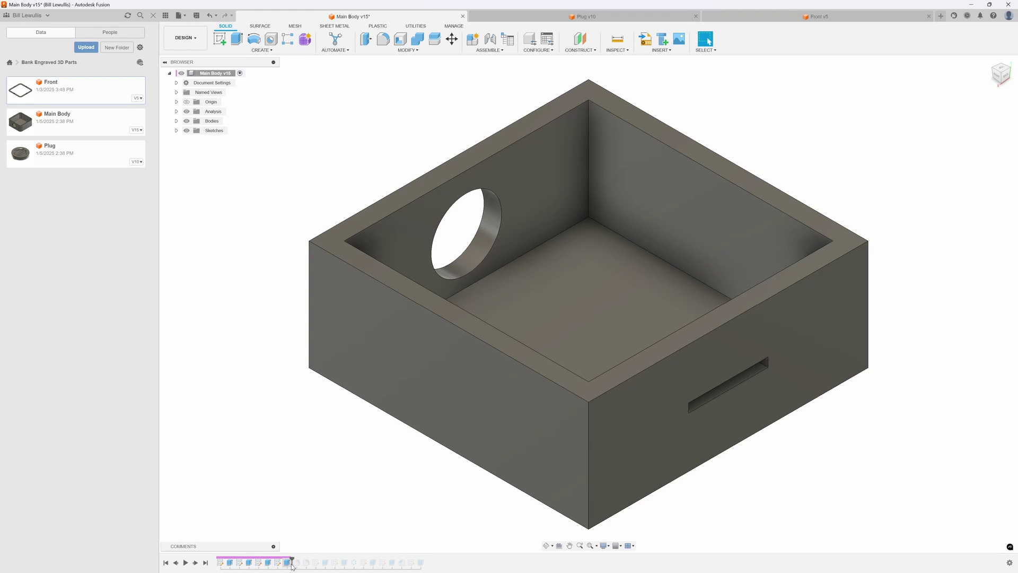
click(292, 564)
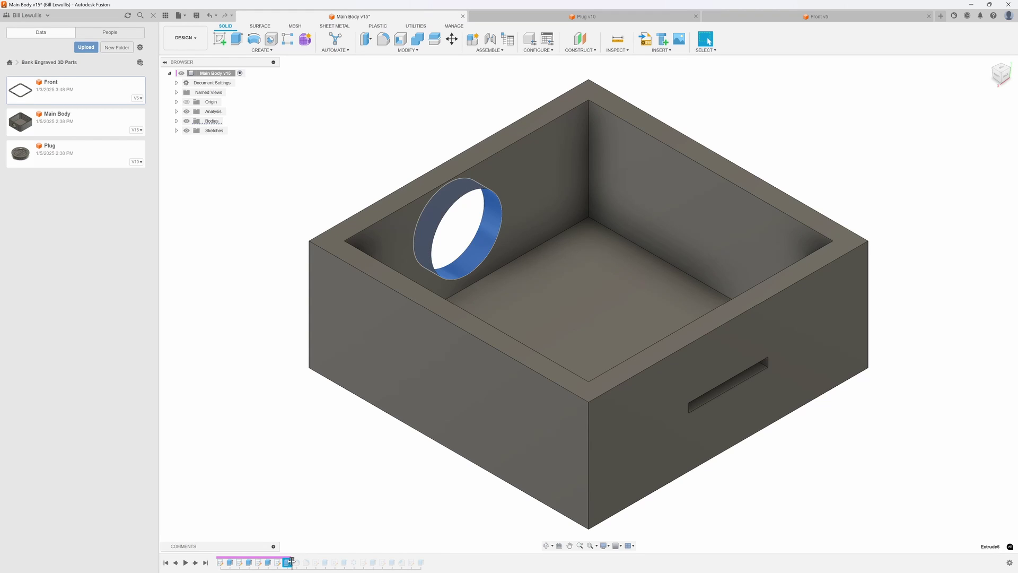
drag(294, 563, 330, 562)
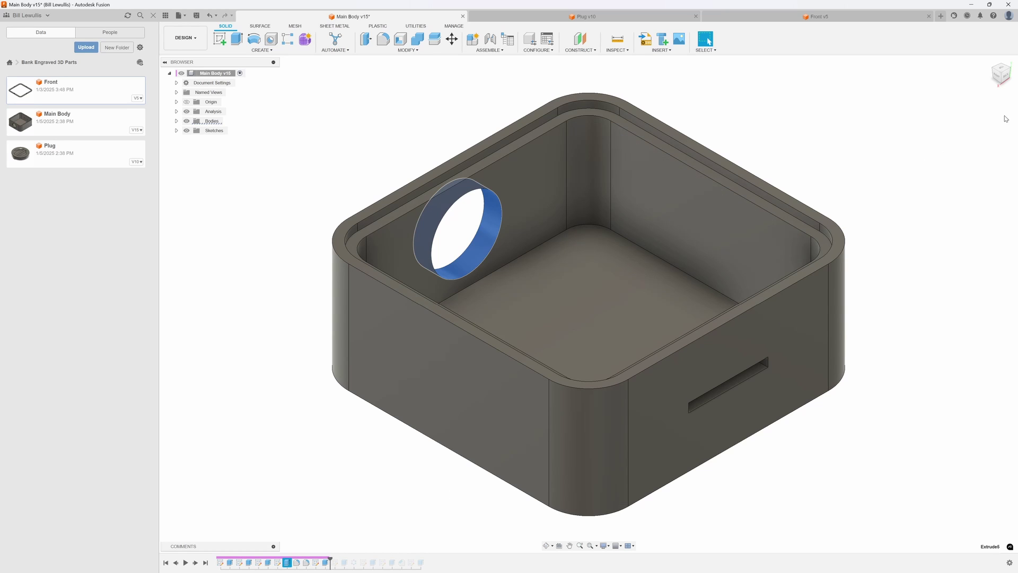
click(1001, 71)
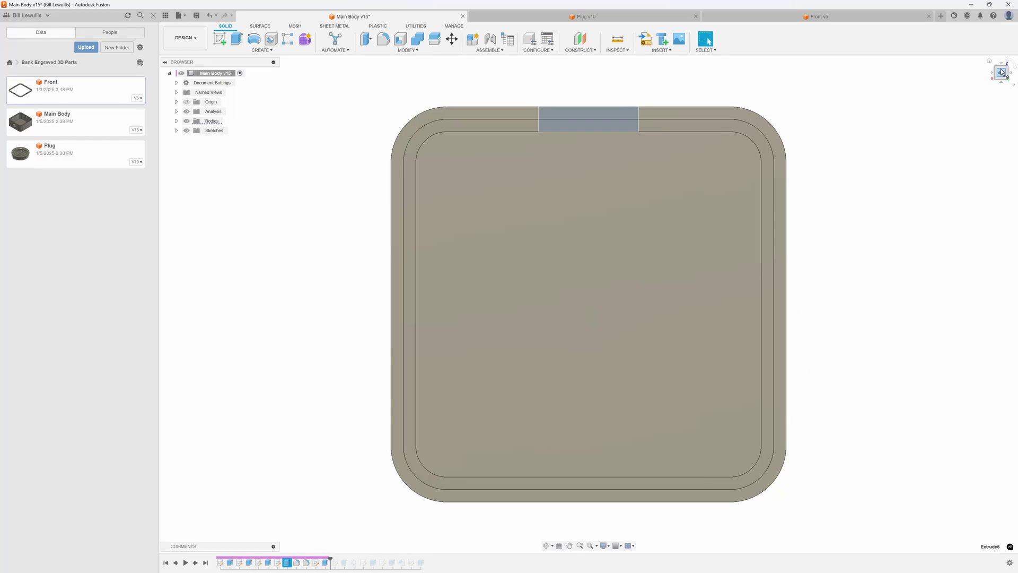
click(989, 63)
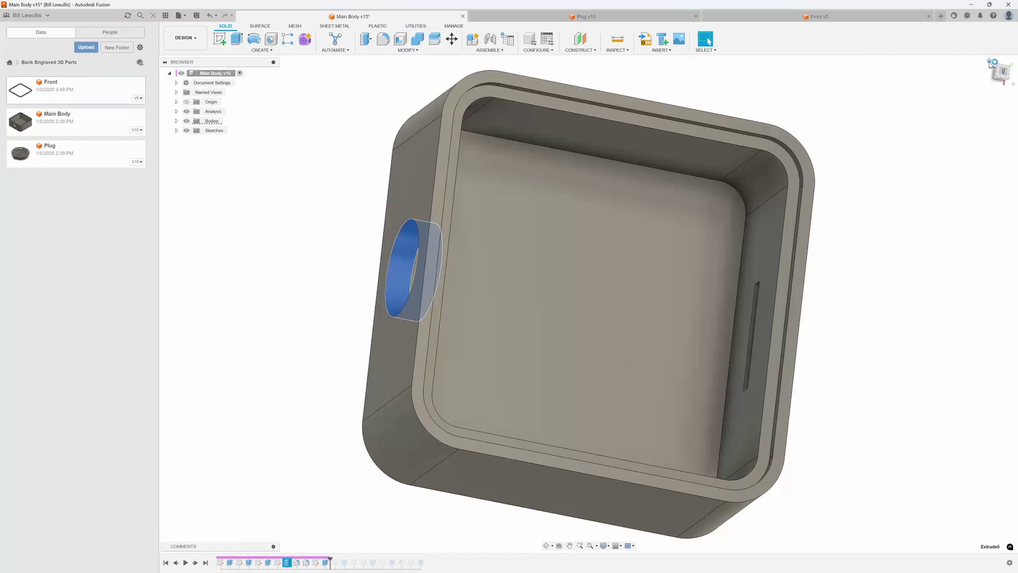
Step: Examine the Front frame design with its four tabs and the round Plug design
click(808, 17)
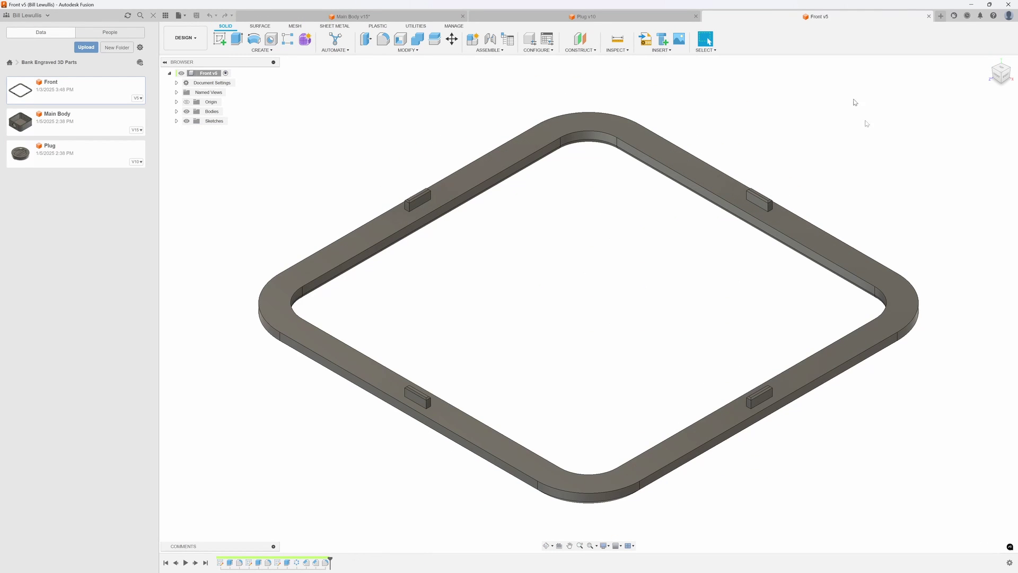
scroll(796, 200, down, 2)
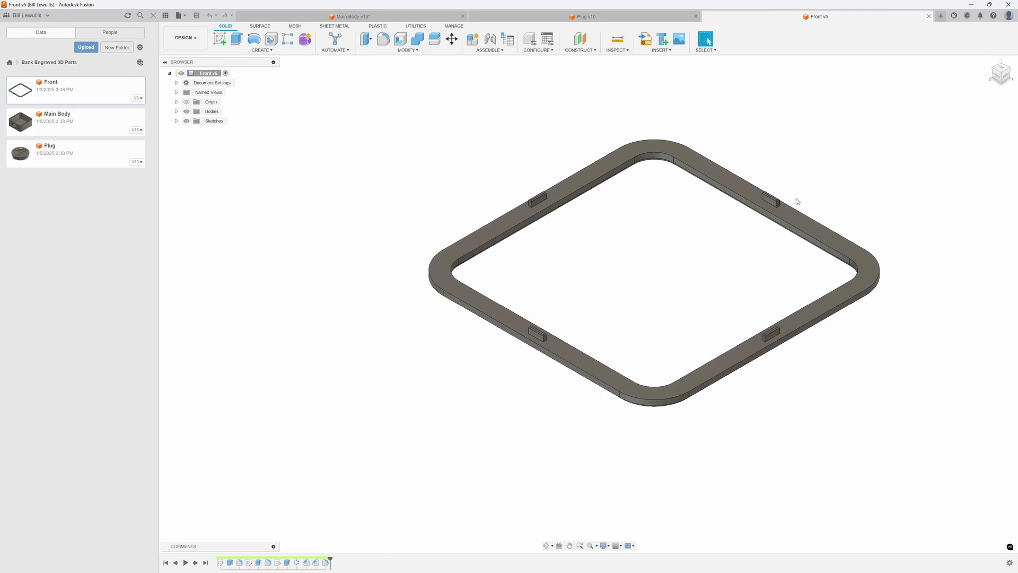
scroll(798, 201, up, 2)
key(ctrl+Tab)
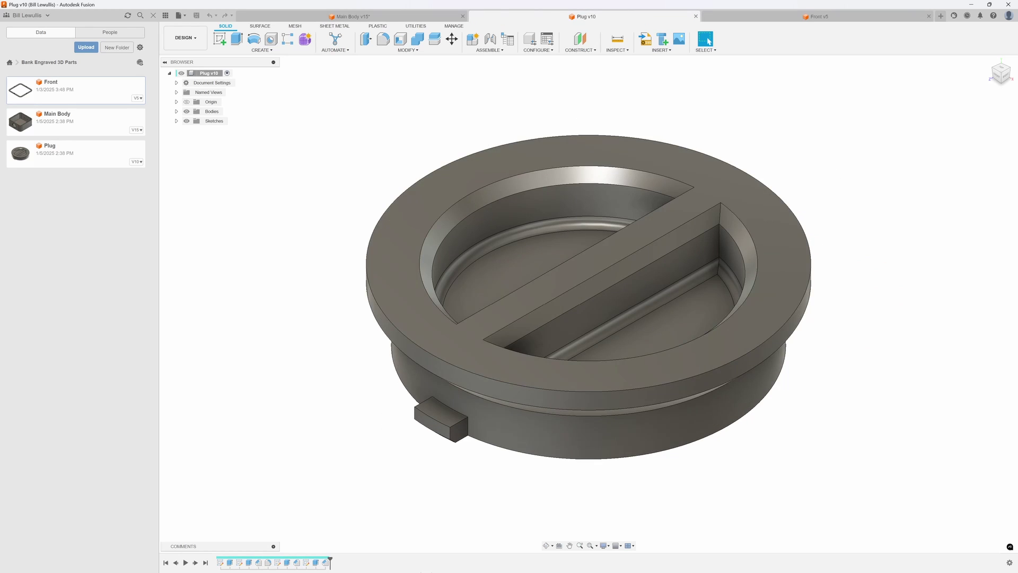
click(1001, 87)
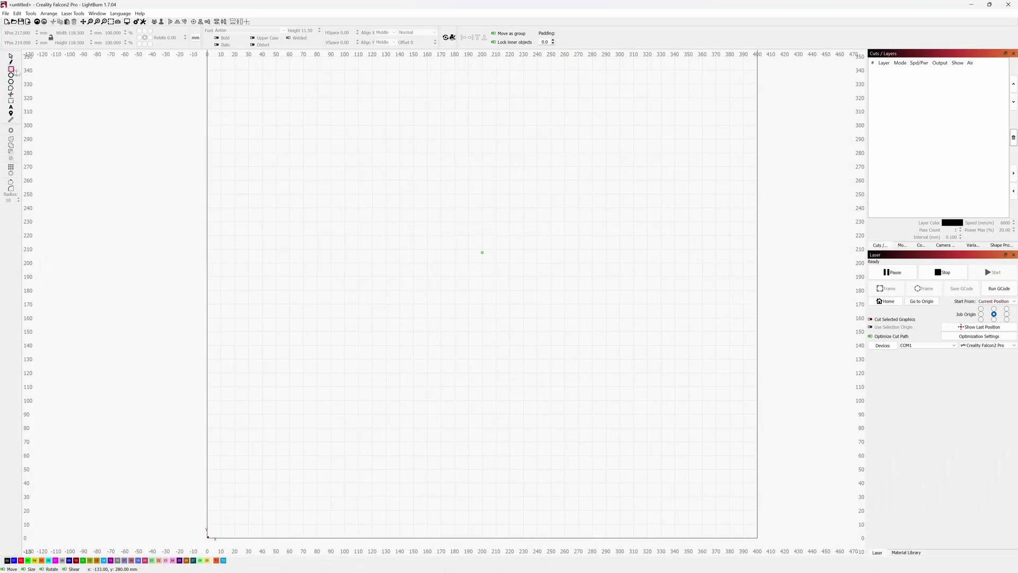
Step: In LightBurn, draw a rectangle near the middle of the work area and set its width and height to 118.5 mm
drag(353, 187, 640, 371)
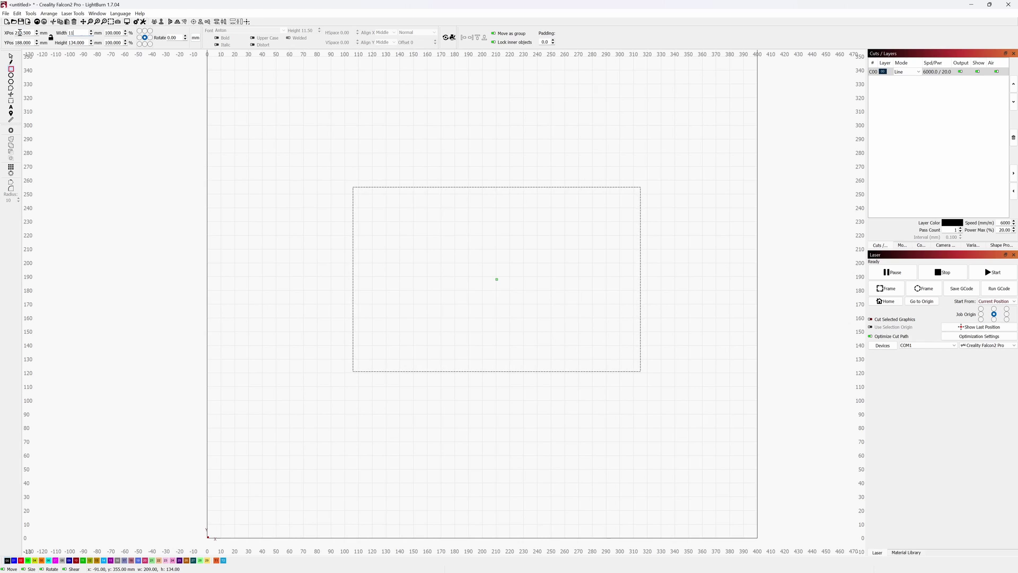
text(118.5)
key(Tab)
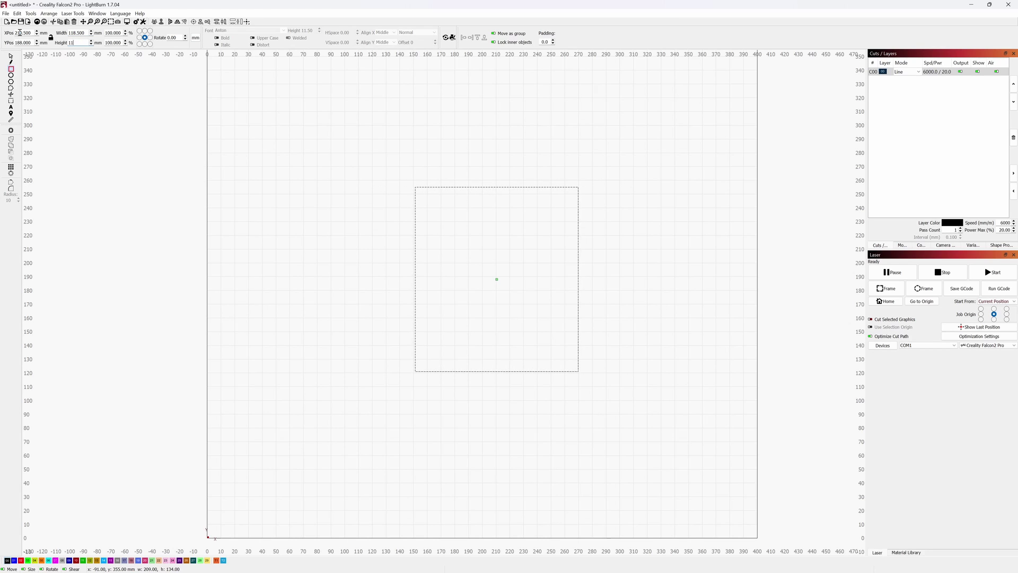
key(Tab)
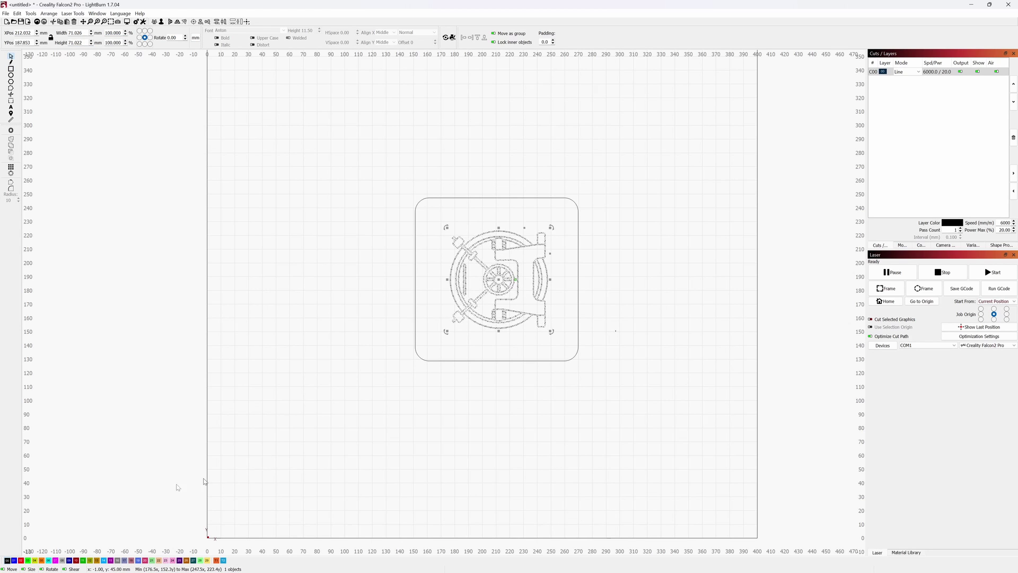
Step: Assign the vault door artwork to the blue C01 layer and add the text SAVE YOUR MONEY above it
click(15, 561)
key(t)
click(484, 229)
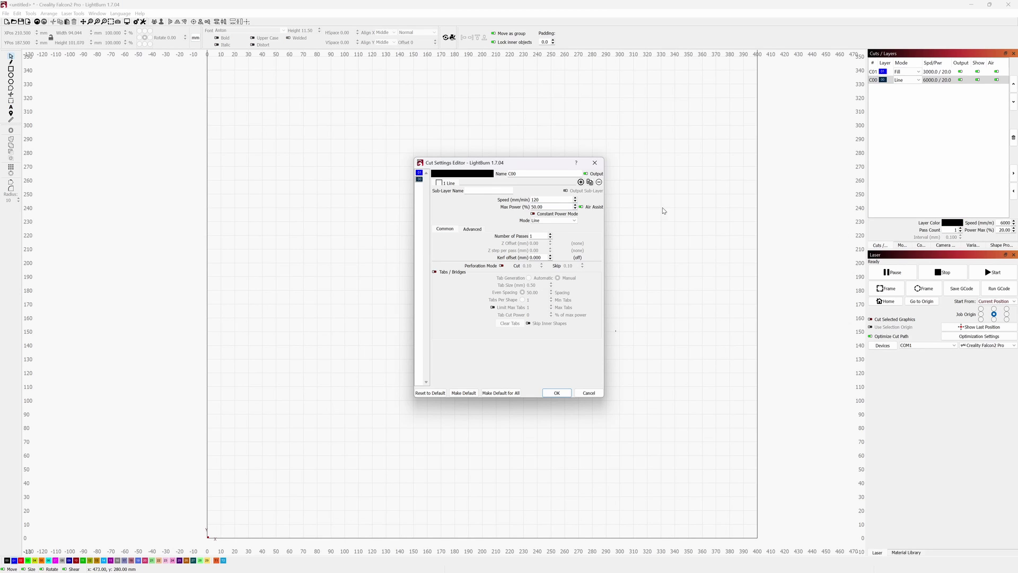
Step: Set the black C00 outline layer to 120 mm/min and 50% maximum power
click(555, 393)
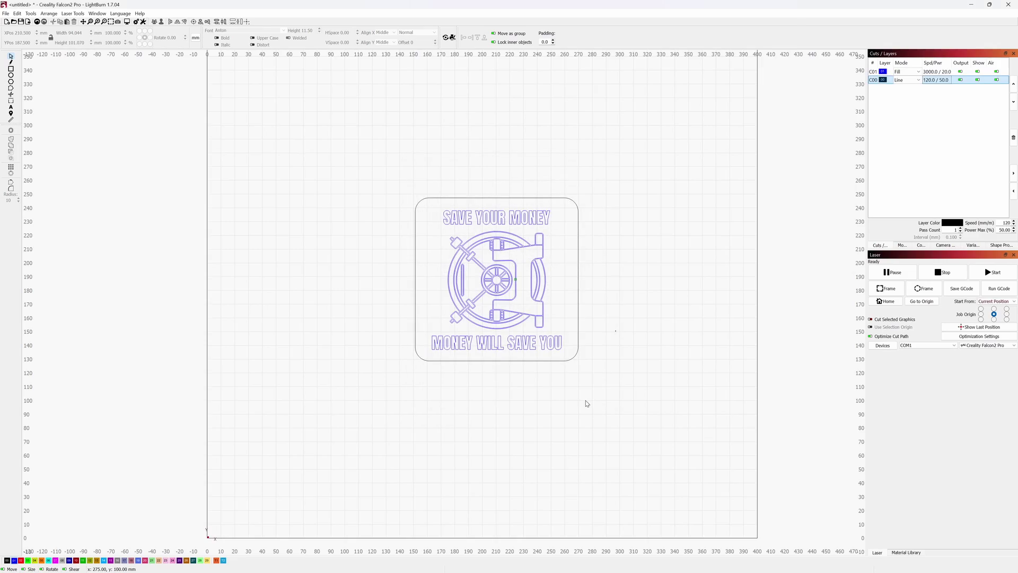